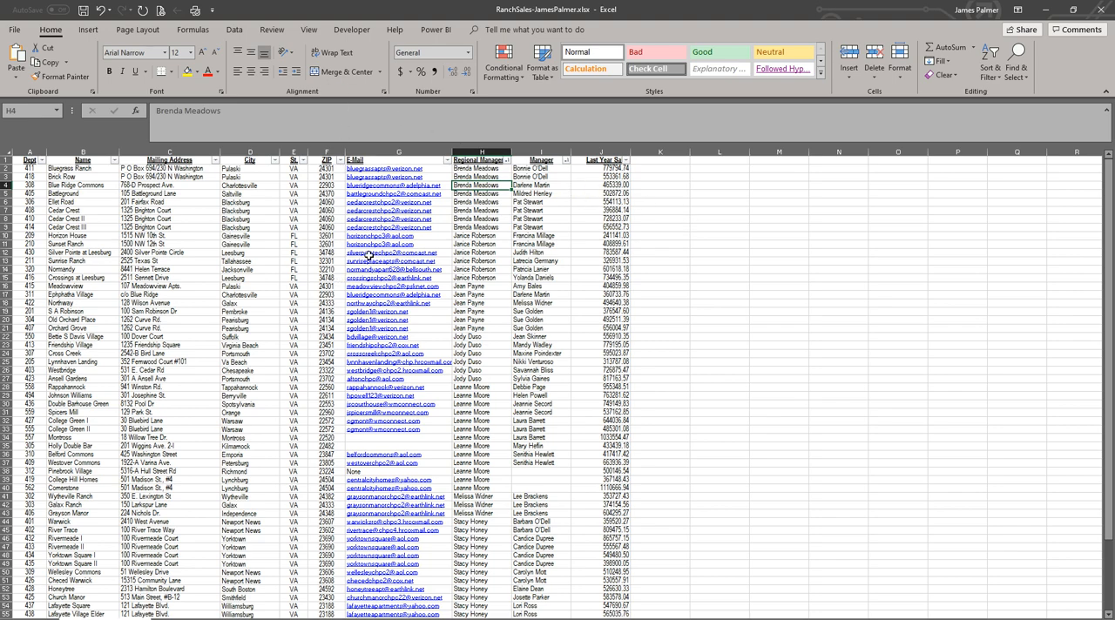
Step: Select the whole ranch sales data range and open the Subtotal settings
left_click(477, 228)
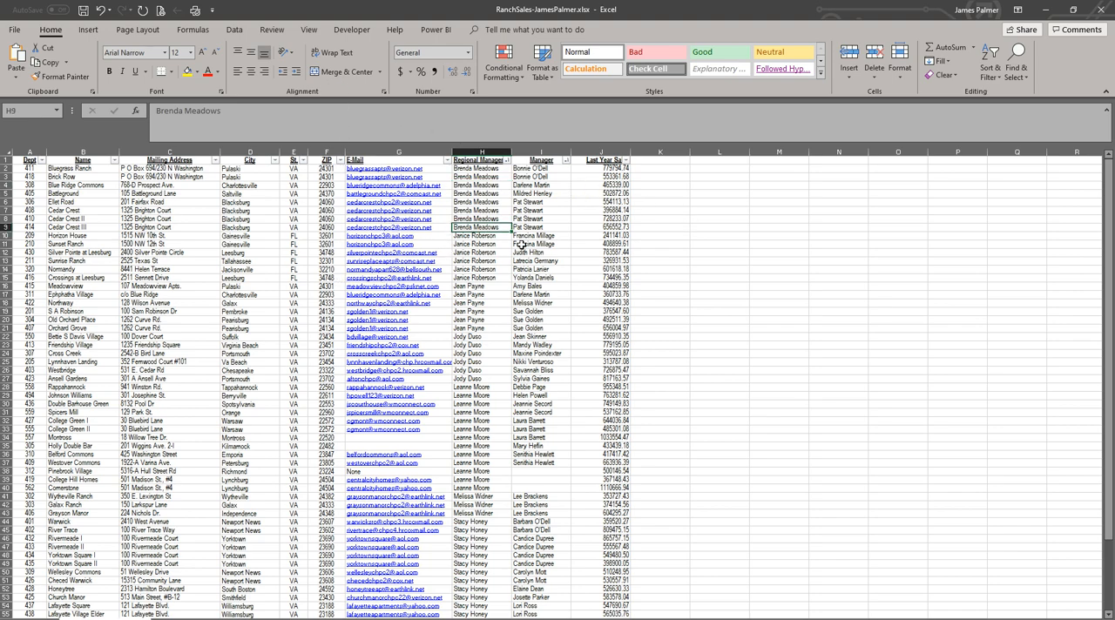
key("ctrl+a")
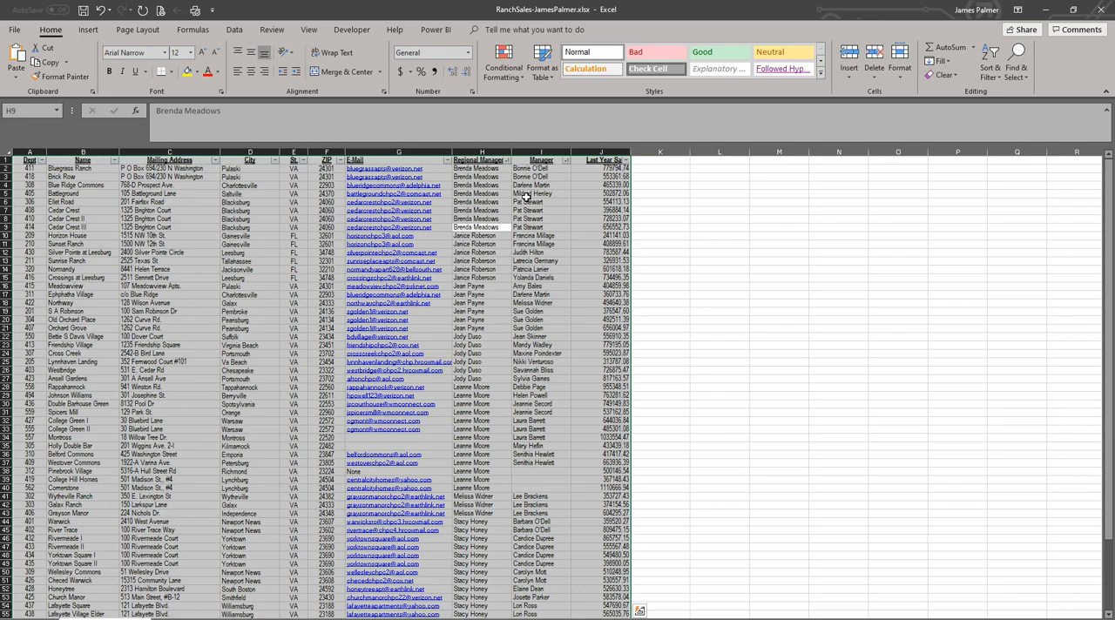
left_click(233, 31)
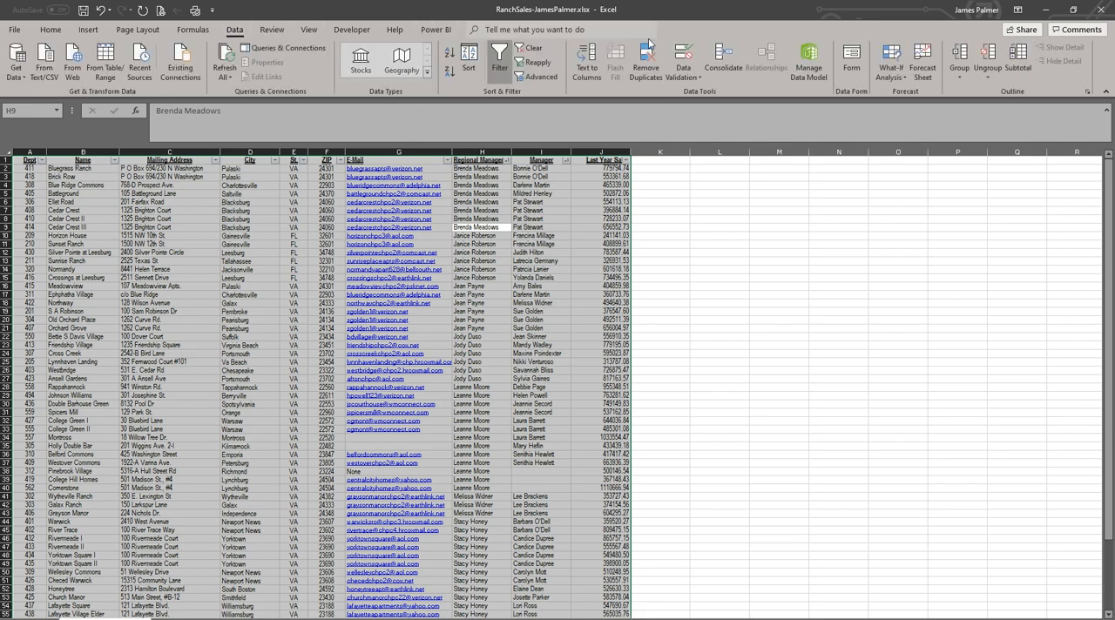
left_click(1013, 67)
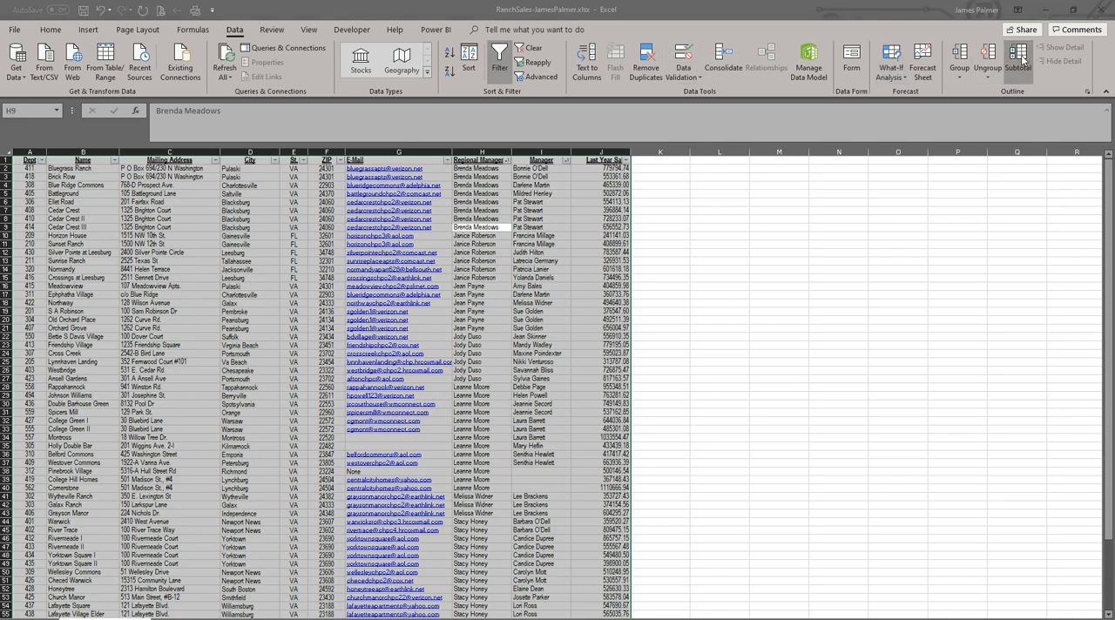
Step: Switch to the PowerPoint presentation, read the "Starting the Subtotal" and "Select Criteria to Subtotal" slides, and return to Excel
key("alt+Tab")
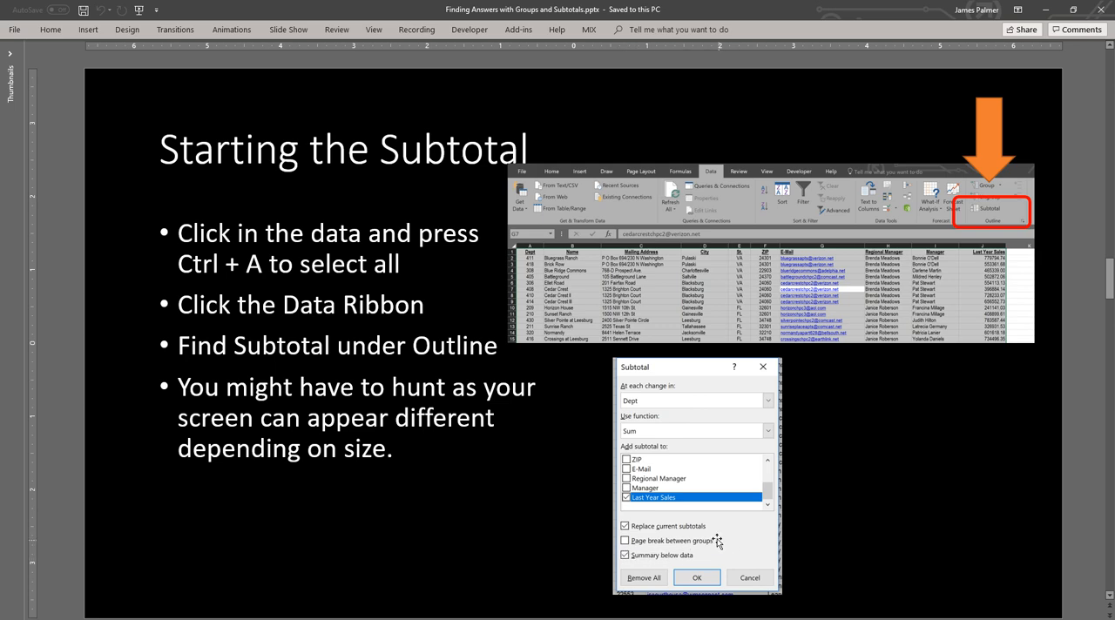
scroll(706, 523, "down", 1)
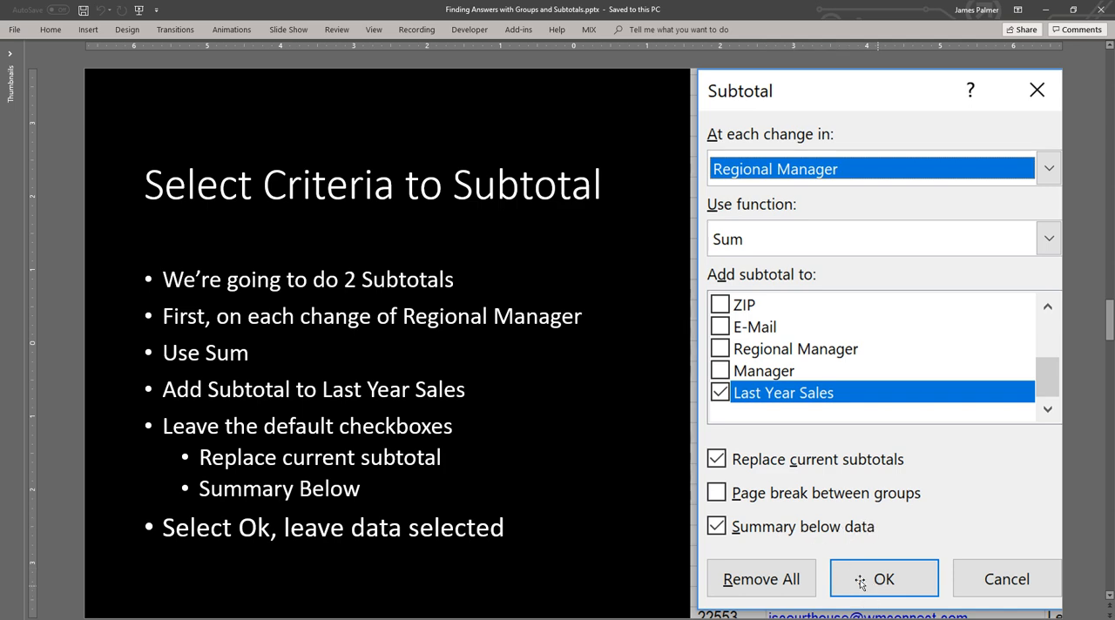
key("alt+Tab")
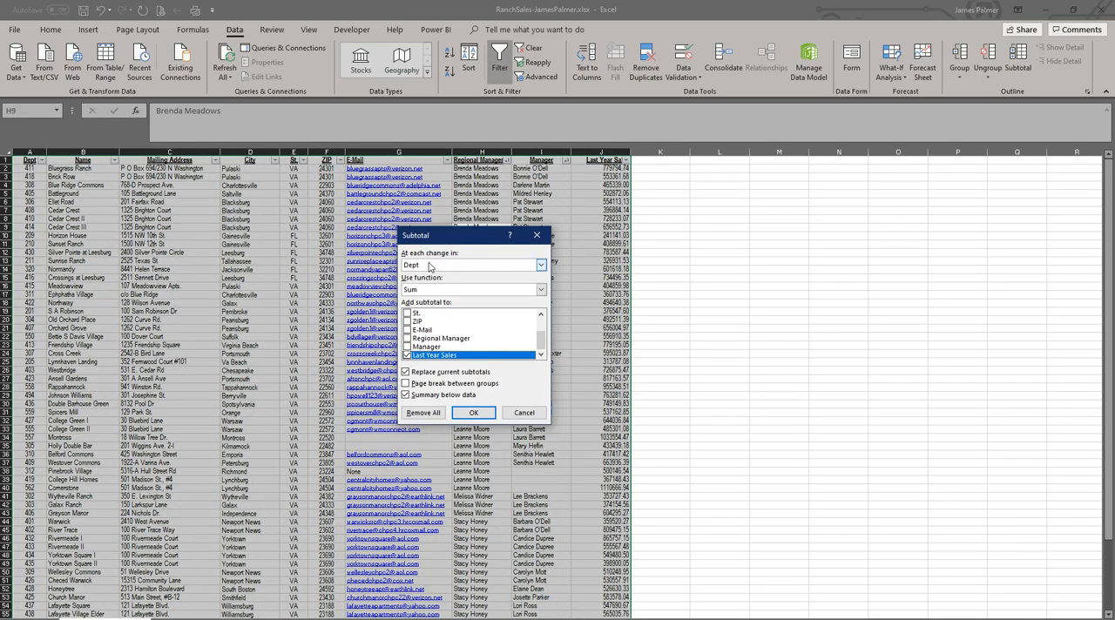
Step: Add a Sum subtotal of Last Year Sales at each change in Regional Manager, keeping the default checkboxes
left_click(435, 270)
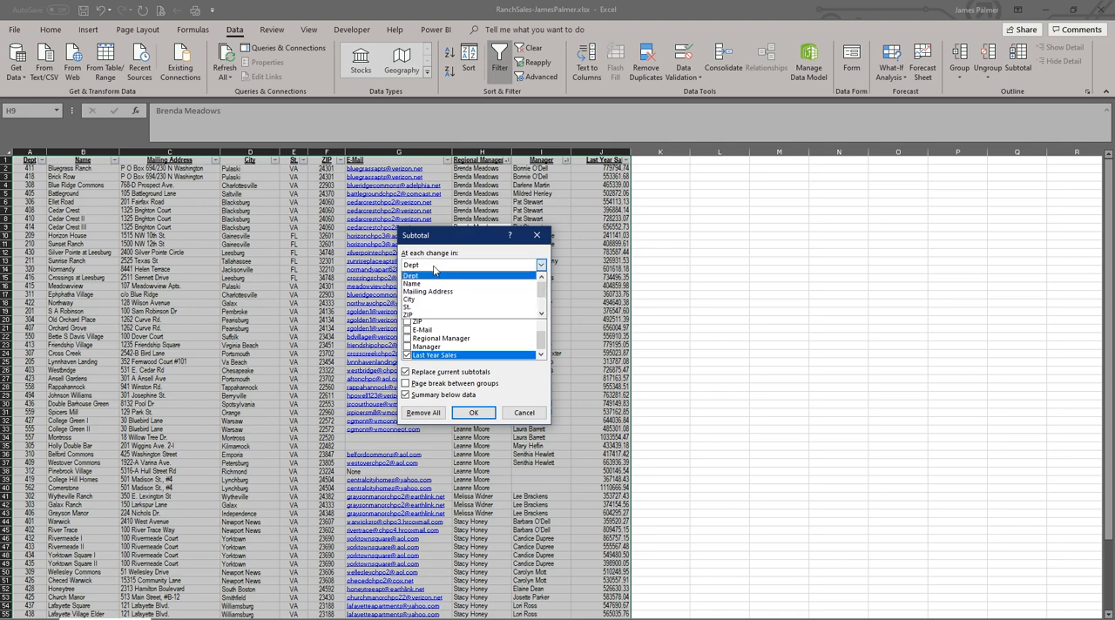
scroll(433, 278, "down", 2)
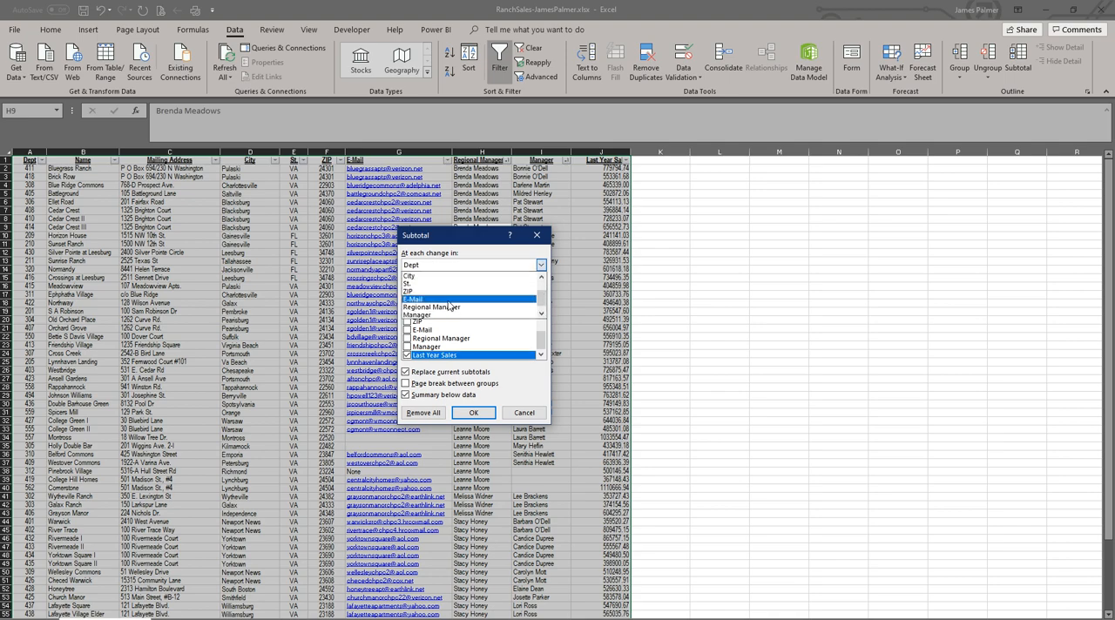
left_click(432, 312)
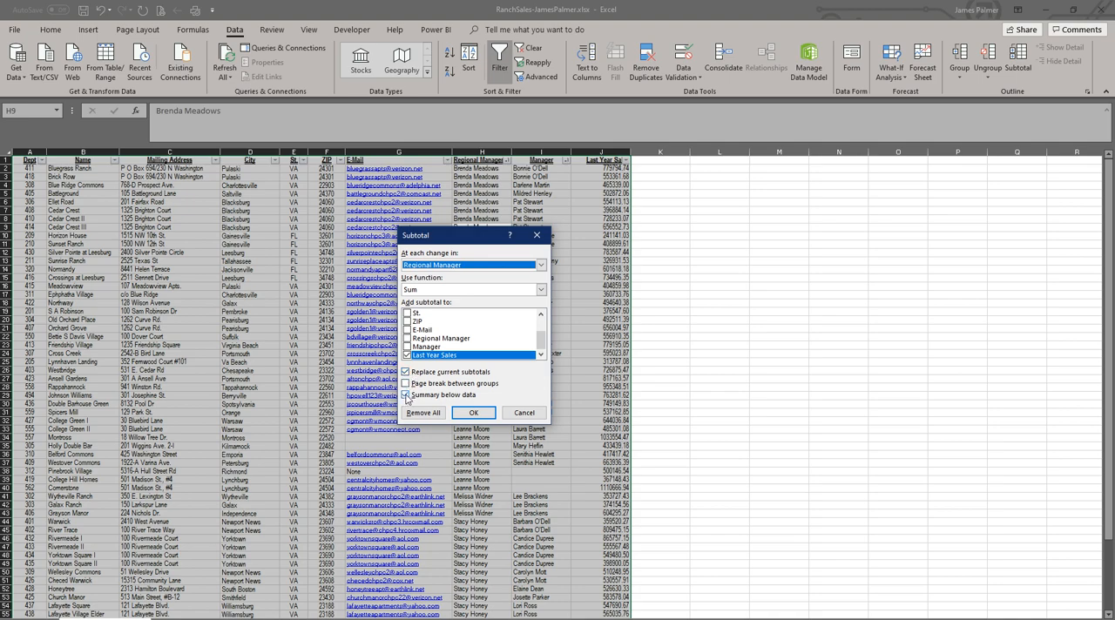
left_click(472, 415)
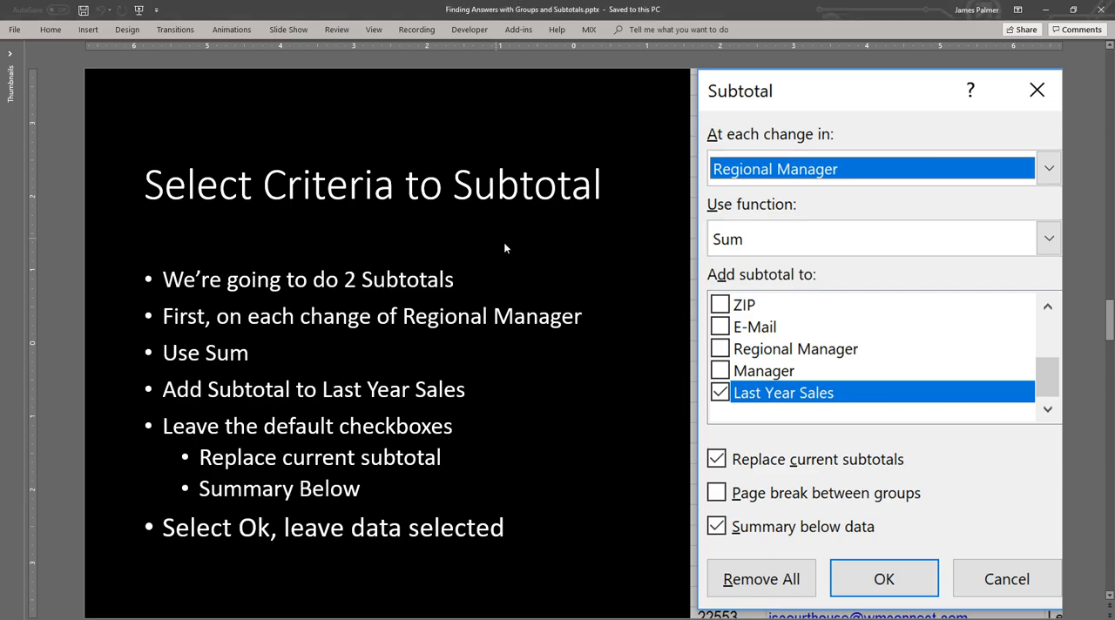
Step: Read the "Working with Subtotals" slide in PowerPoint, and in Excel collapse the outline to level 2
key("Page_Down")
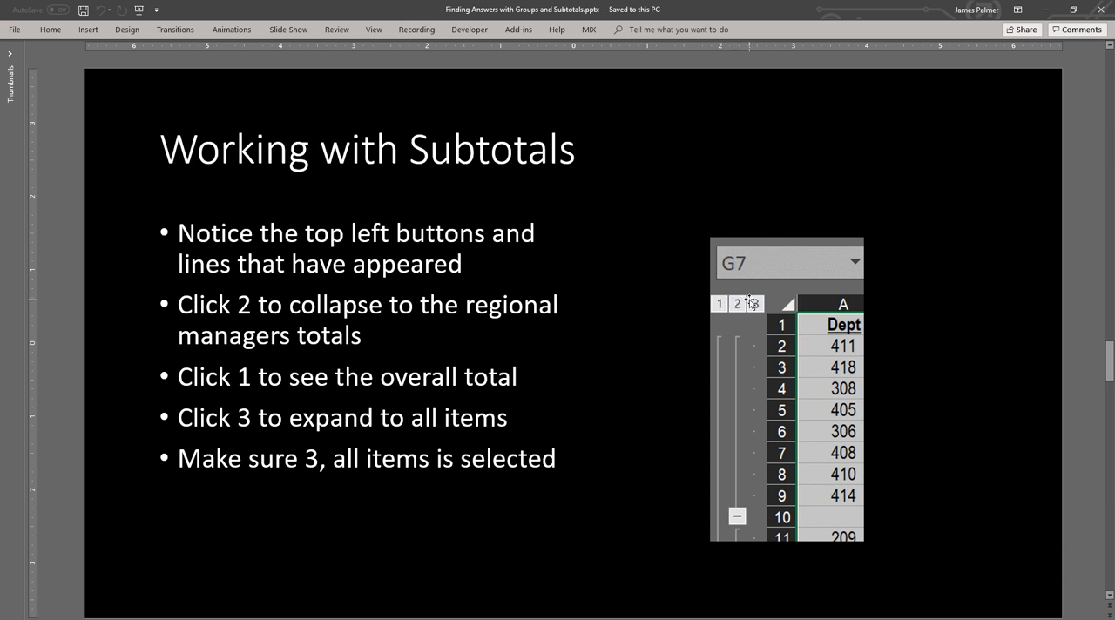
key("alt+Tab")
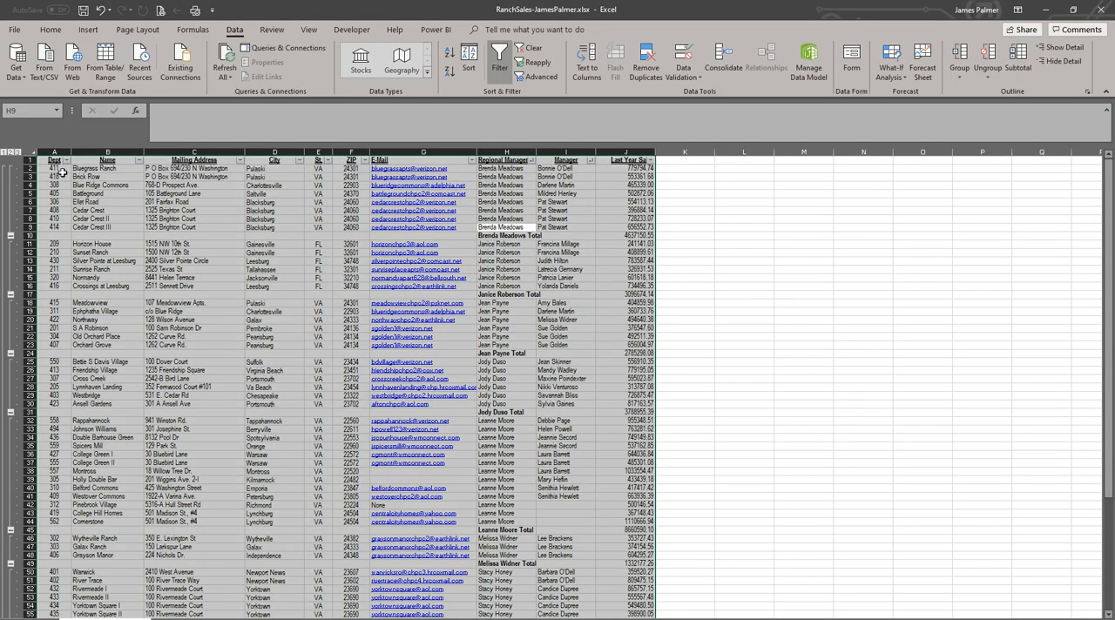
left_click(11, 152)
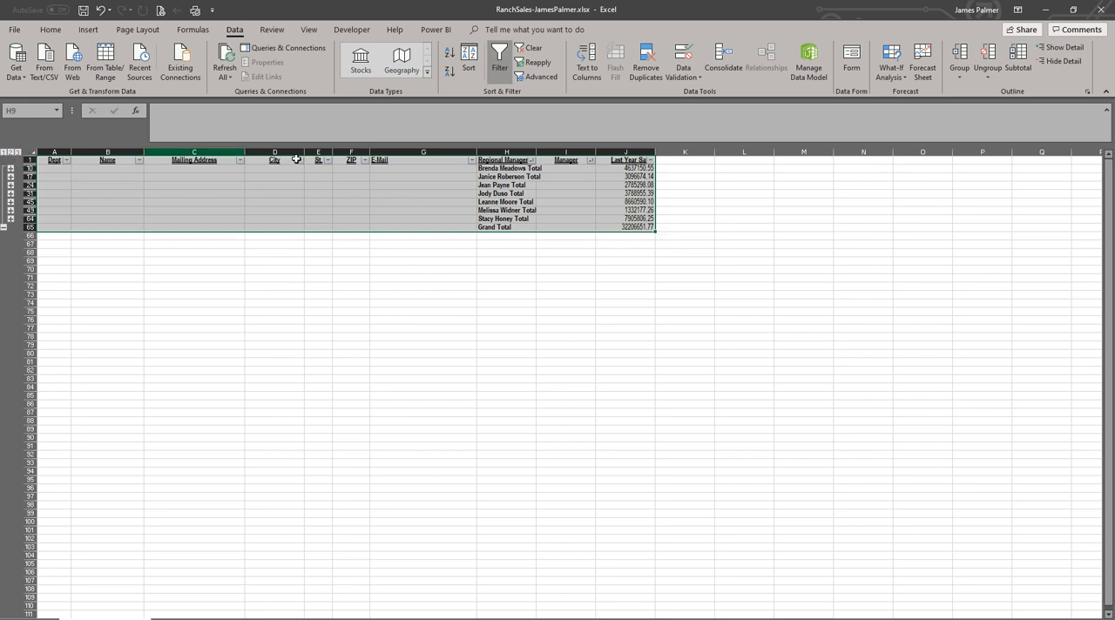
Step: Expand the first and fourth regional managers' groups and highlight the detail rows in each one
left_click(11, 168)
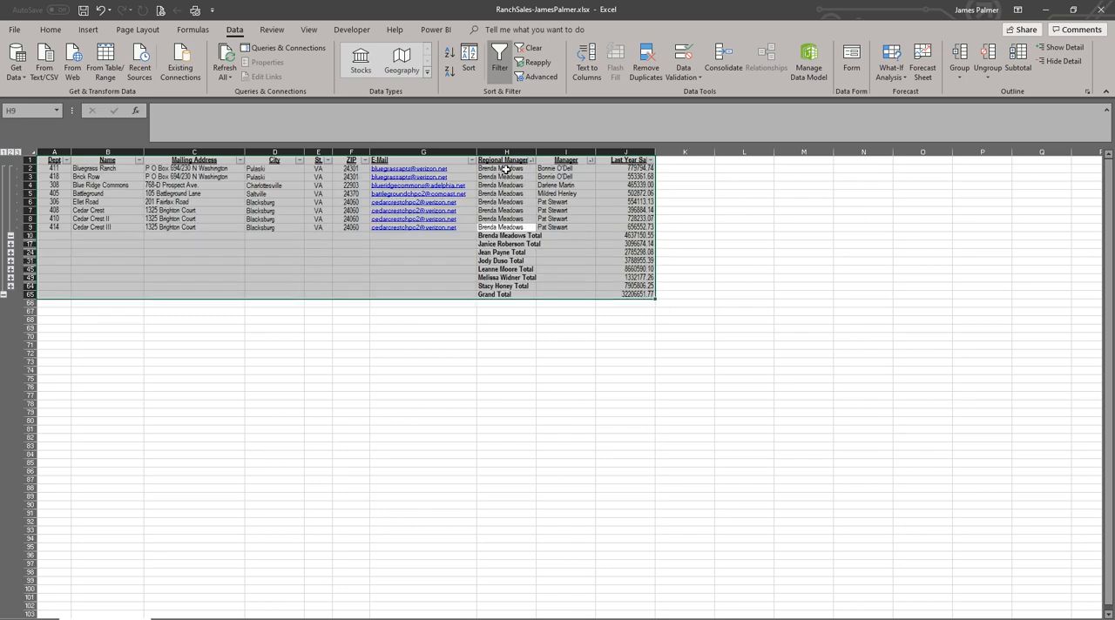
left_click_drag(643, 170, 52, 226)
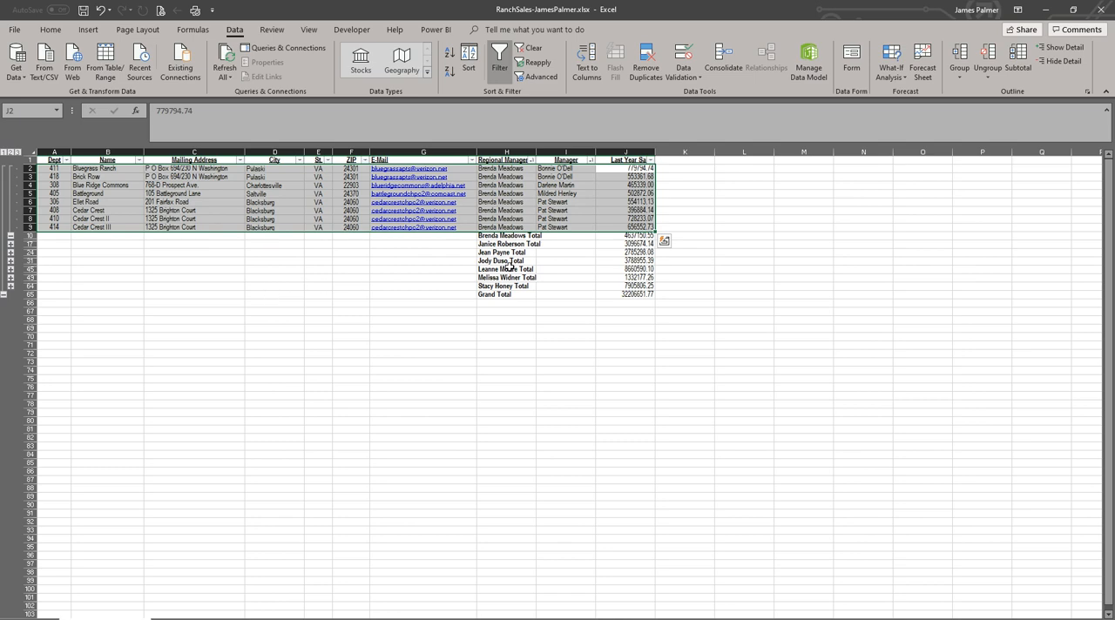
left_click(10, 260)
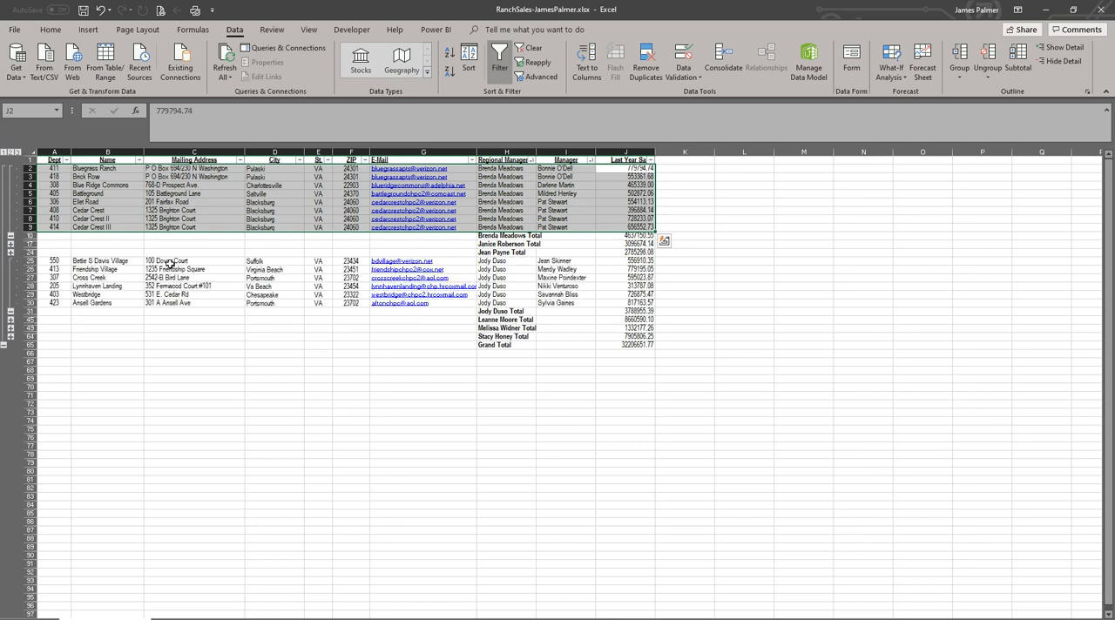
left_click_drag(96, 261, 649, 303)
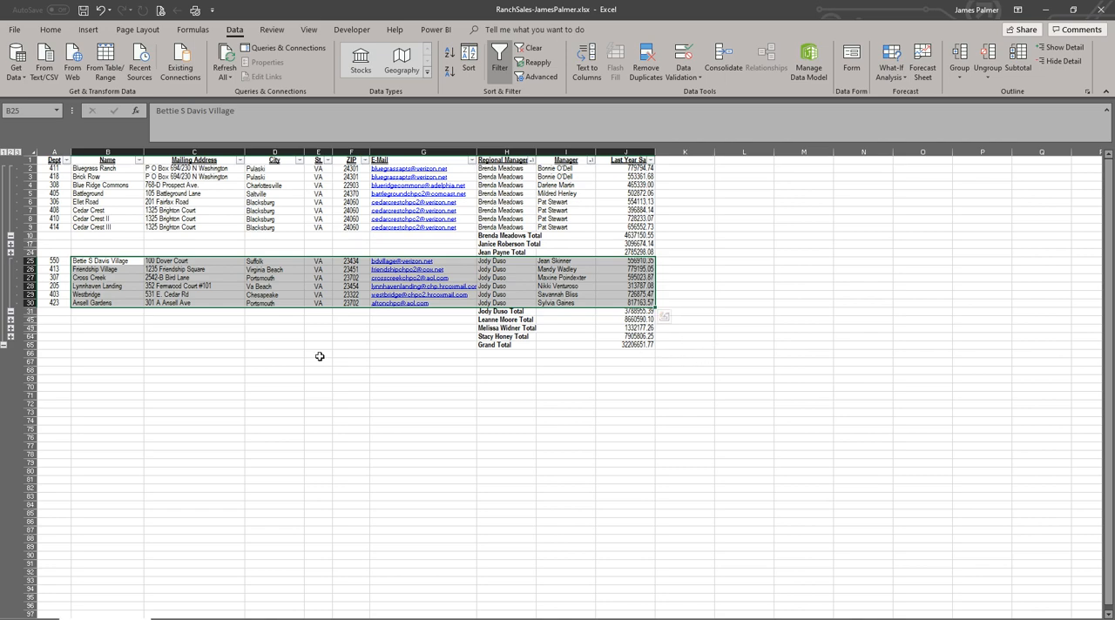
Step: View the outline at level 3, level 1 and level 2, ending on level 3 with all items expanded
left_click(19, 152)
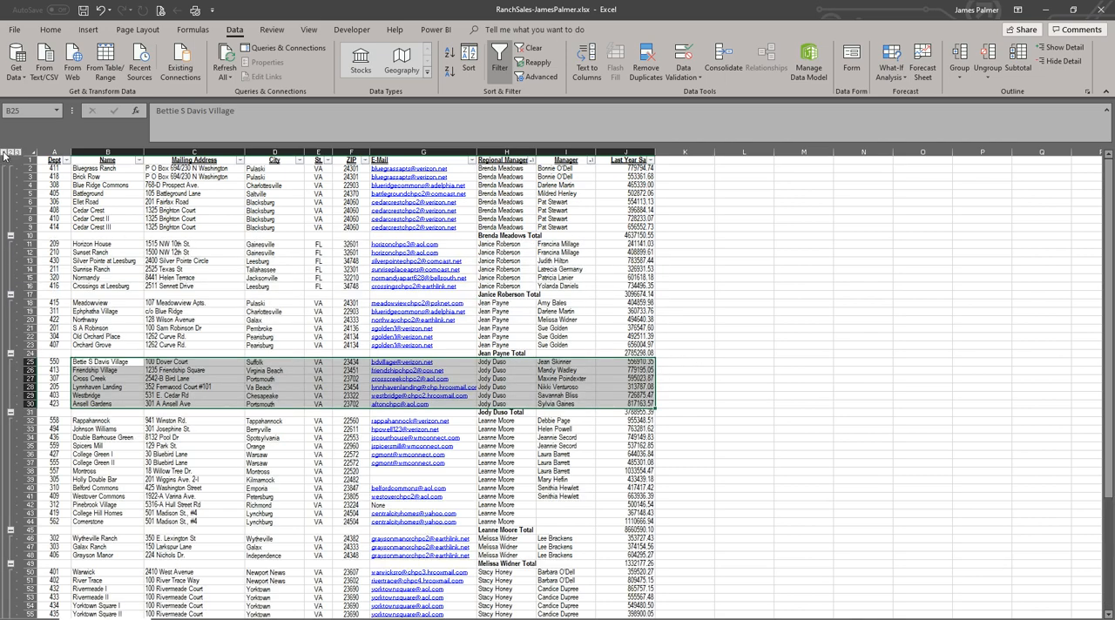
left_click(5, 152)
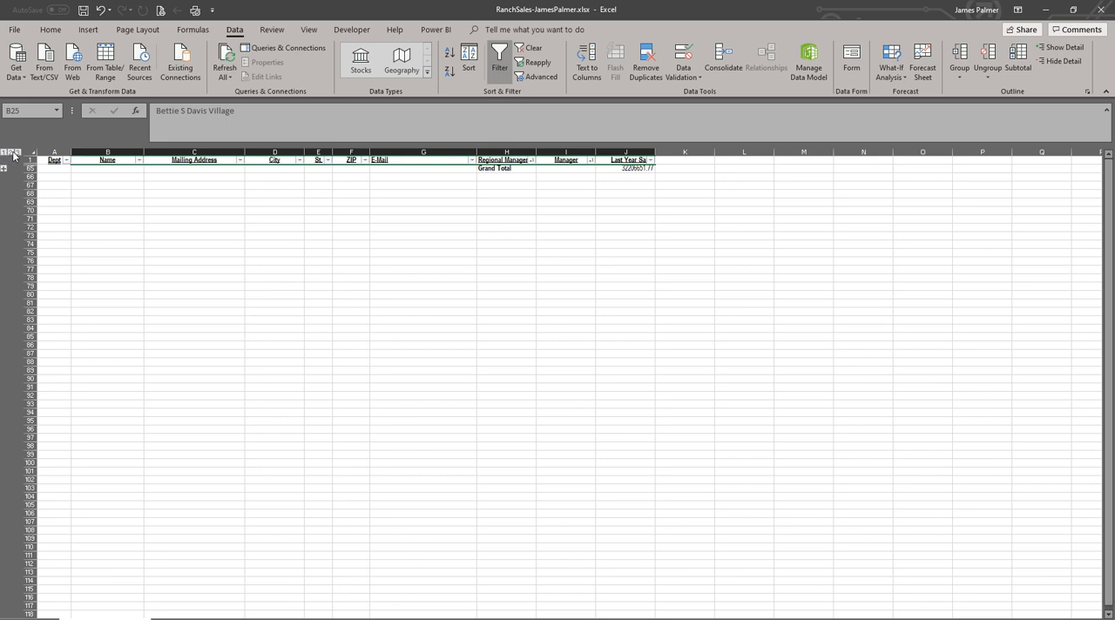
left_click(11, 152)
left_click(18, 152)
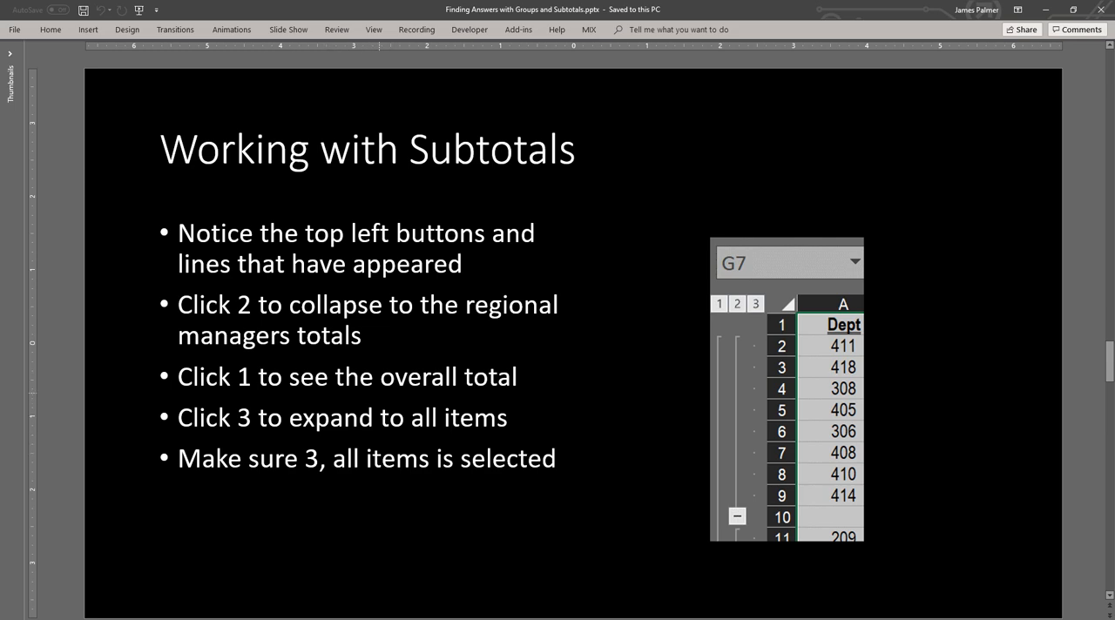
Step: Read the "Adding further subtotals" slide in the PowerPoint presentation and return to the Excel workbook
key("Page_Down")
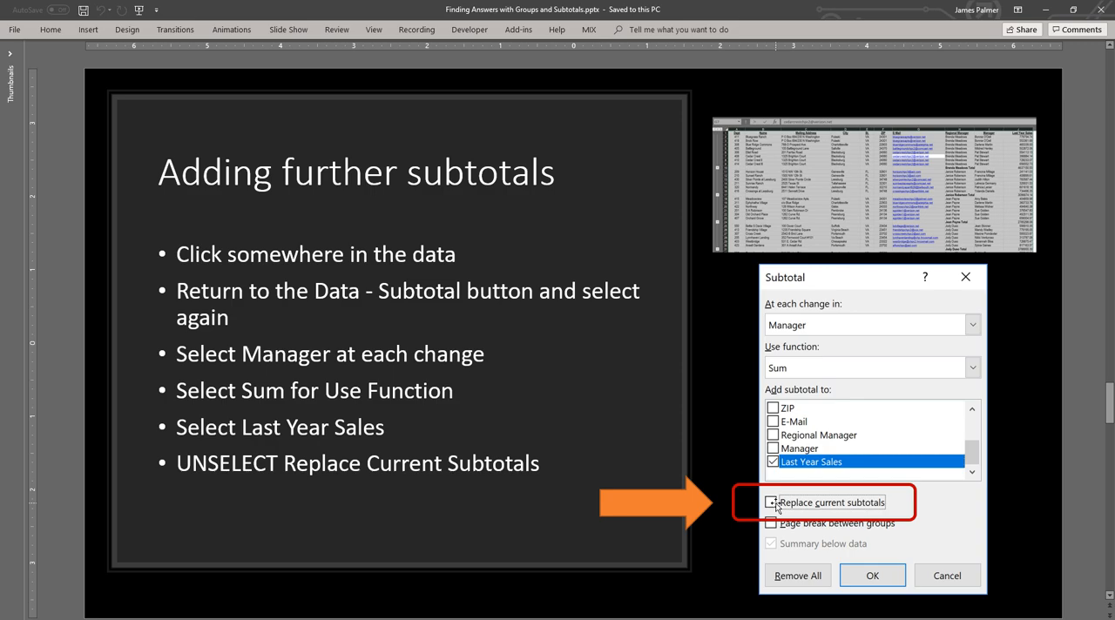
key("super")
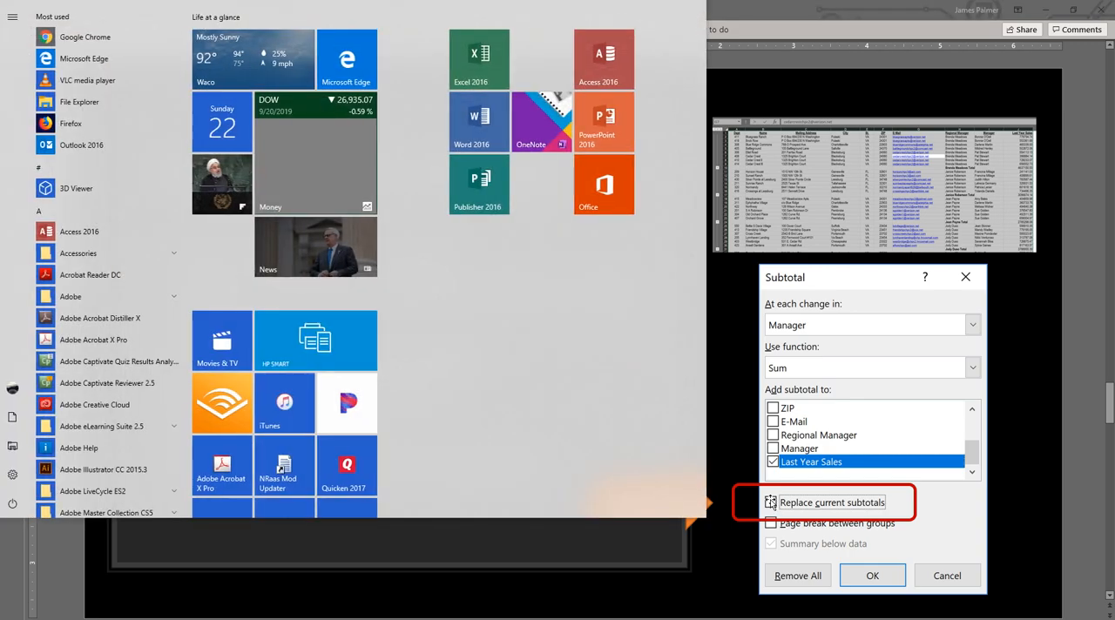
key("super")
key("alt+Tab")
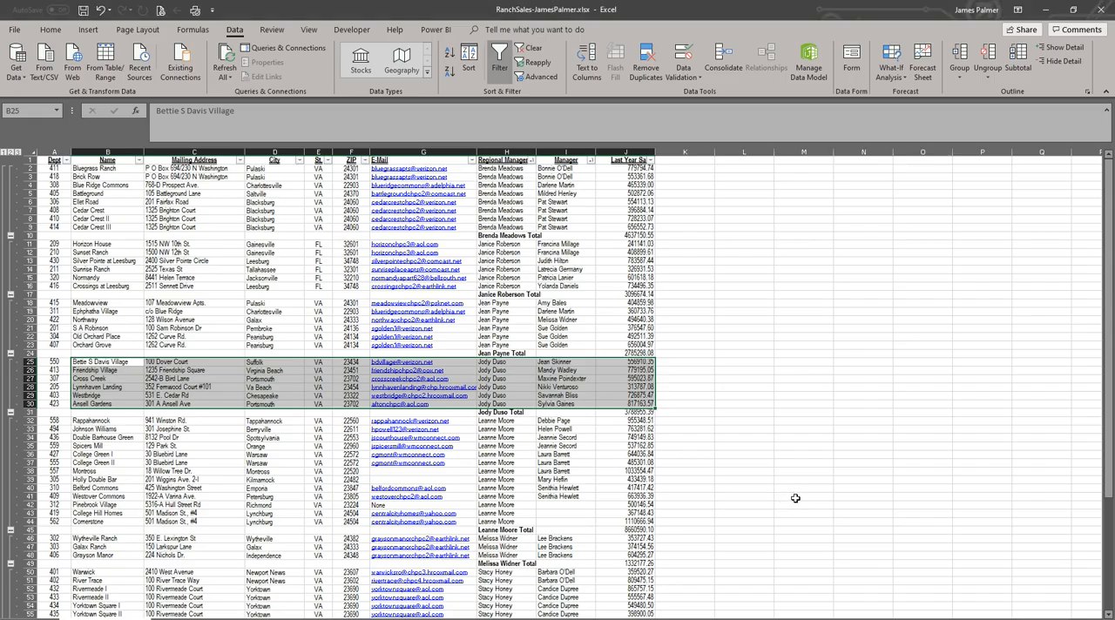
Step: Add a second Sum subtotal of Last Year Sales for the whole range at each change in Manager, with Replace current subtotals turned off
left_click(499, 252)
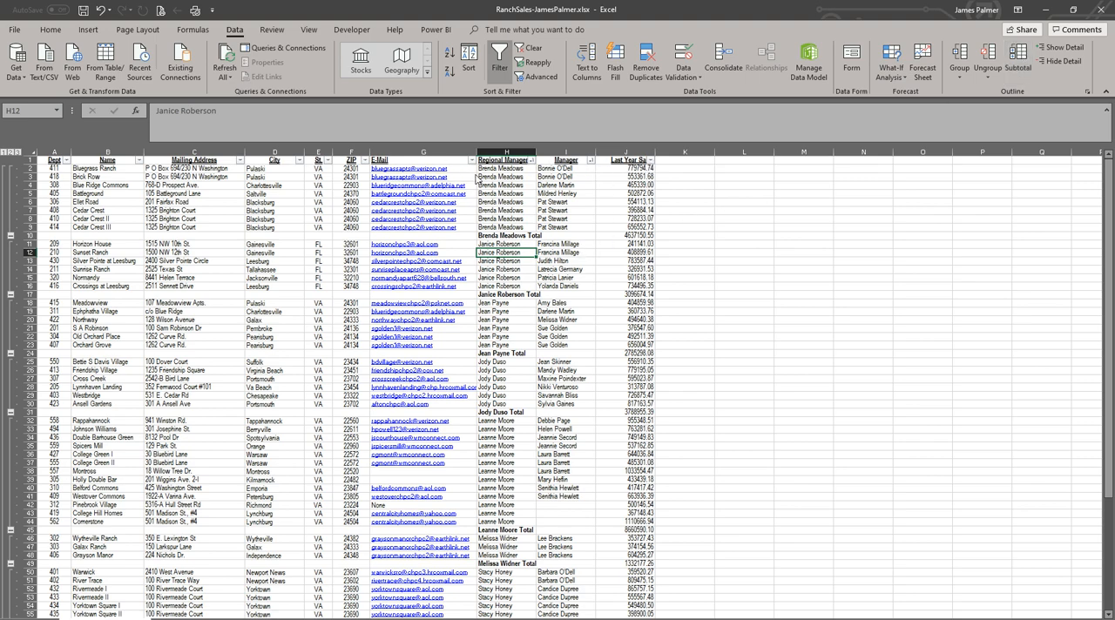
key("ctrl+a")
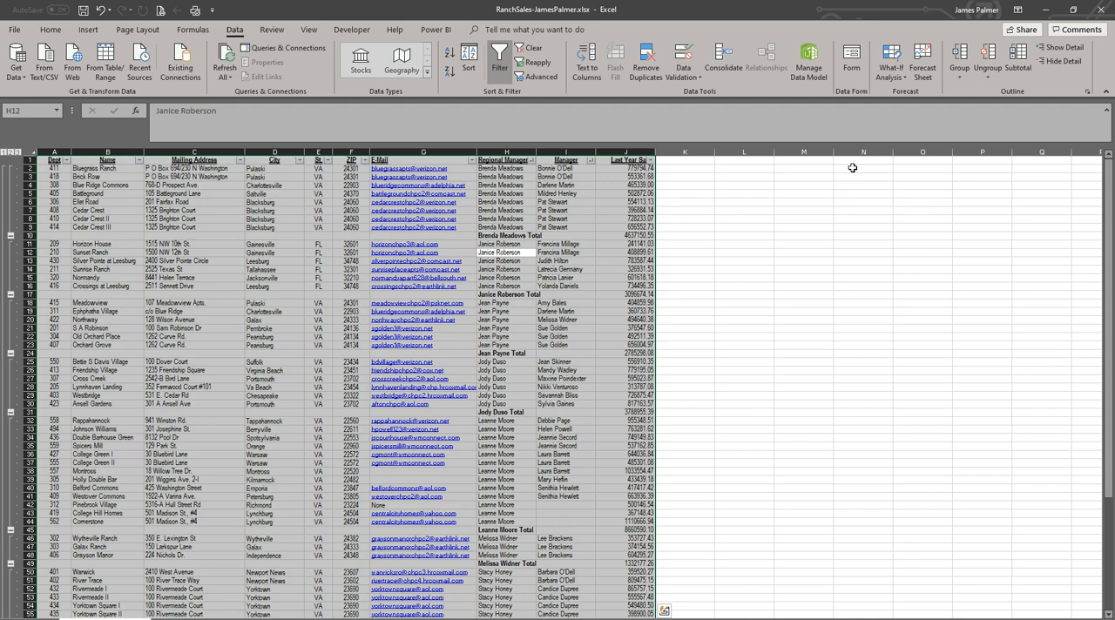
left_click(1017, 60)
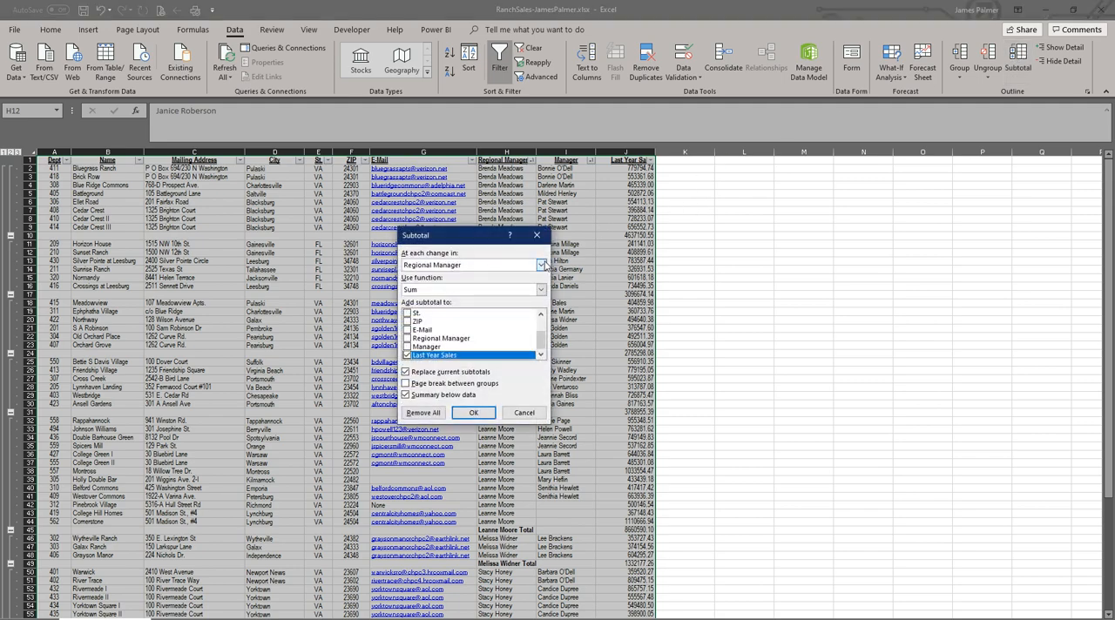
left_click(540, 266)
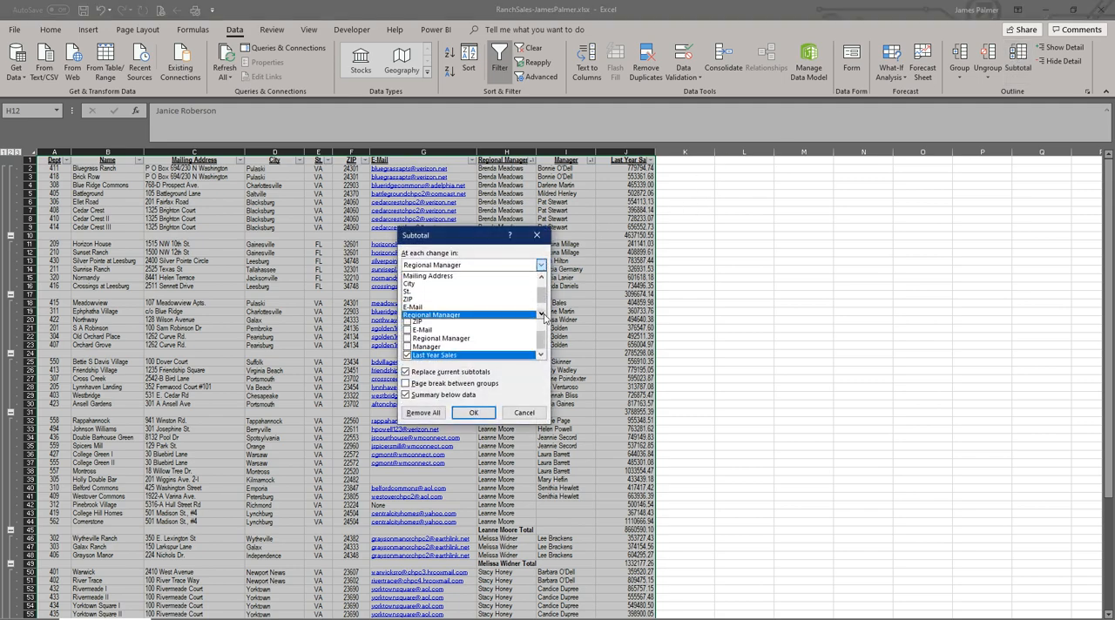
left_click(484, 307)
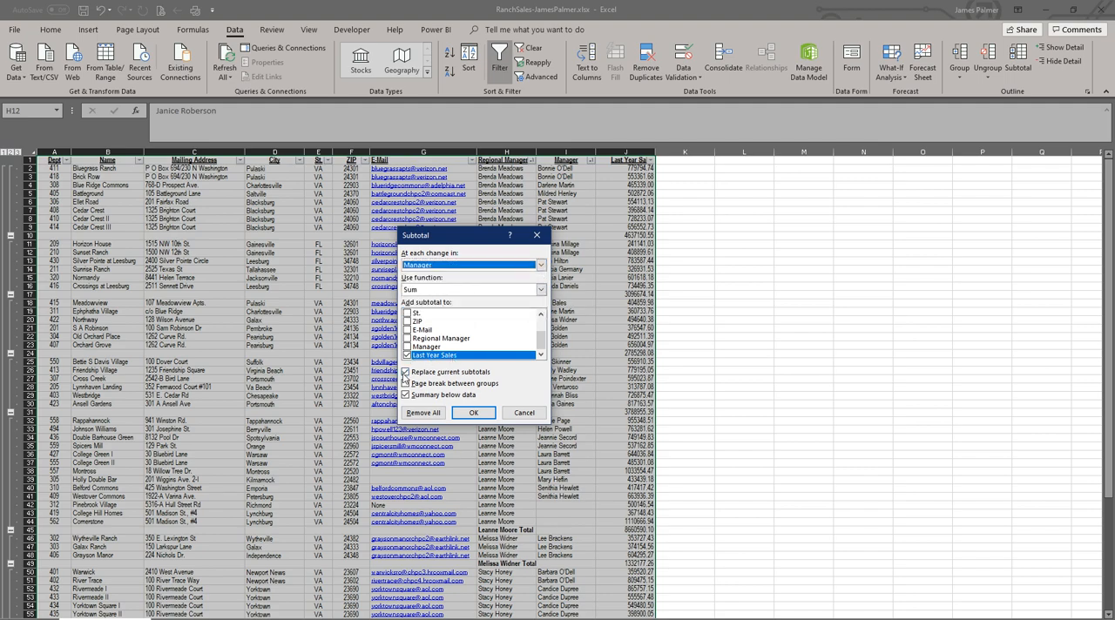
left_click(405, 373)
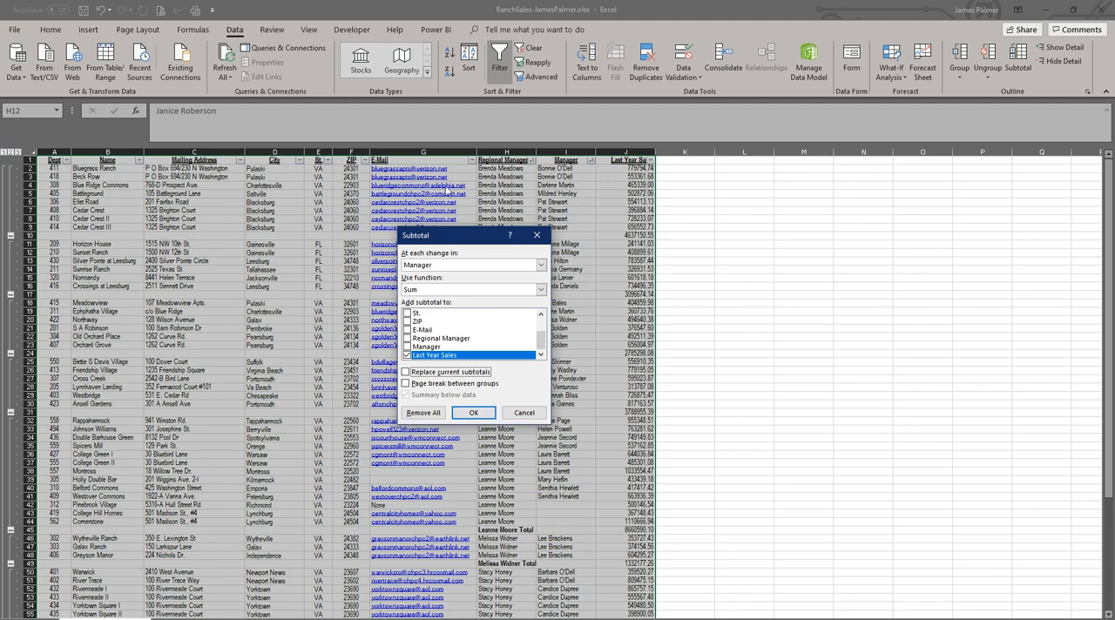
left_click(473, 414)
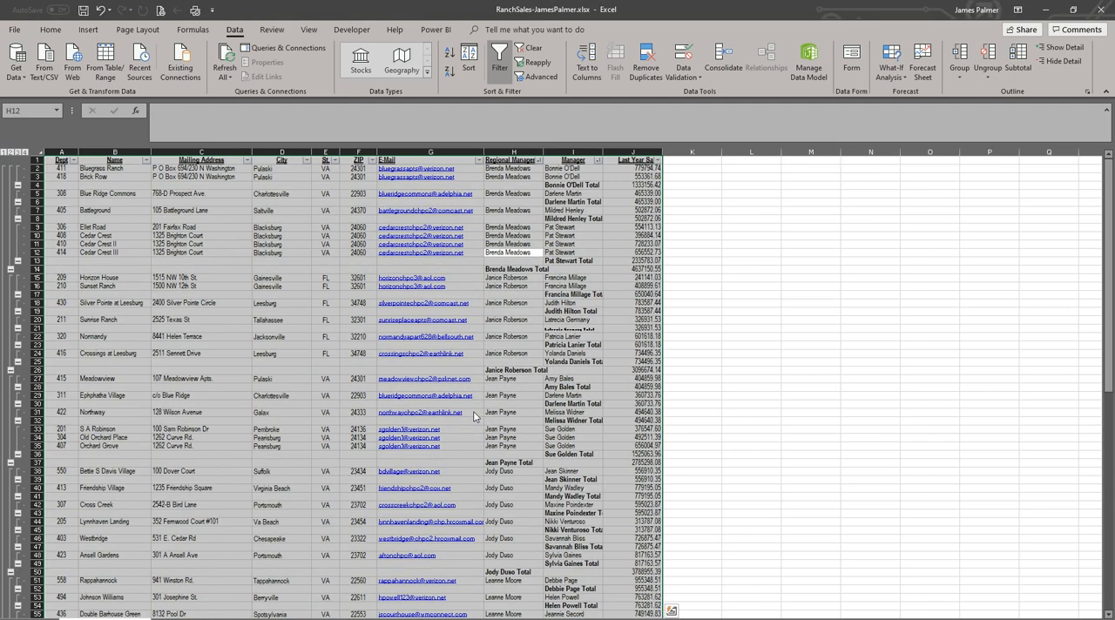
Step: Review the nested subtotals at outline levels 3 and 2, ending on level 4 with every row expanded
left_click(18, 153)
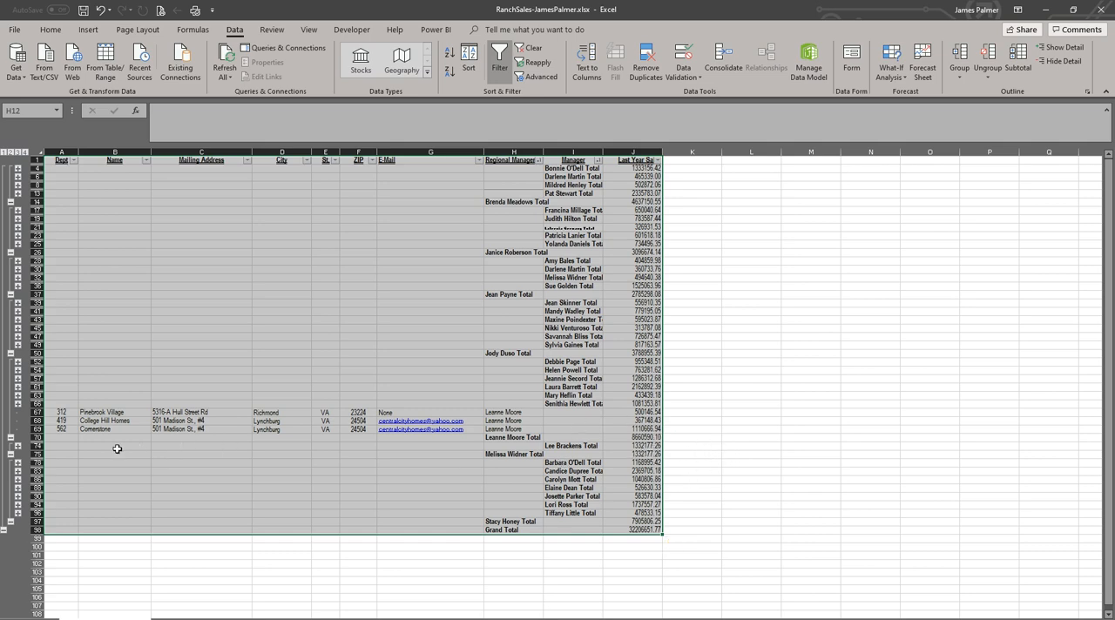
left_click(11, 153)
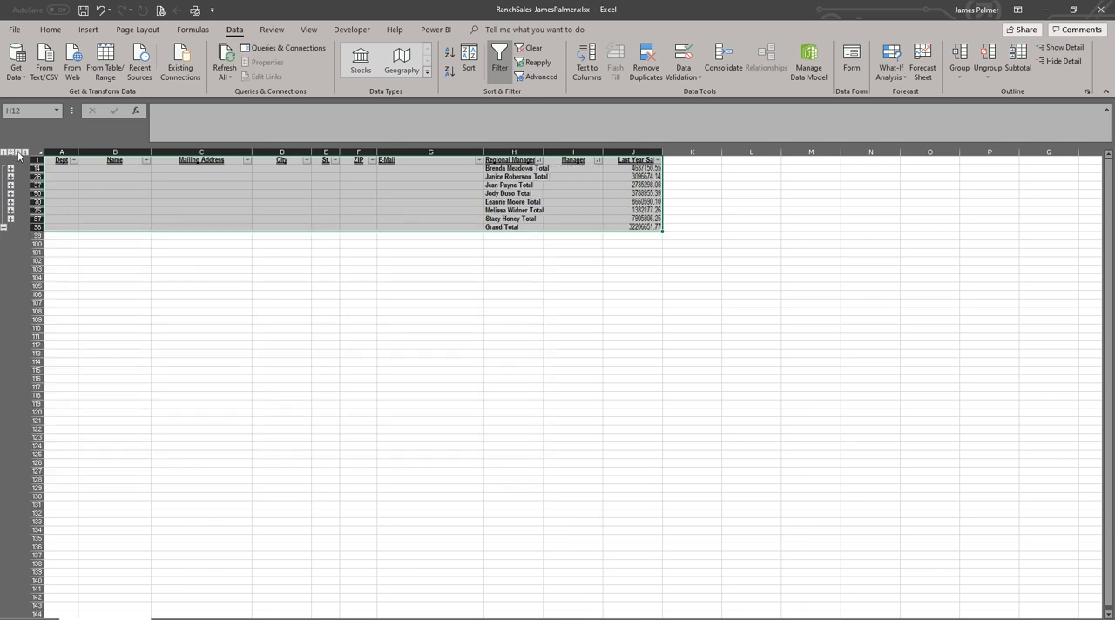
left_click(18, 152)
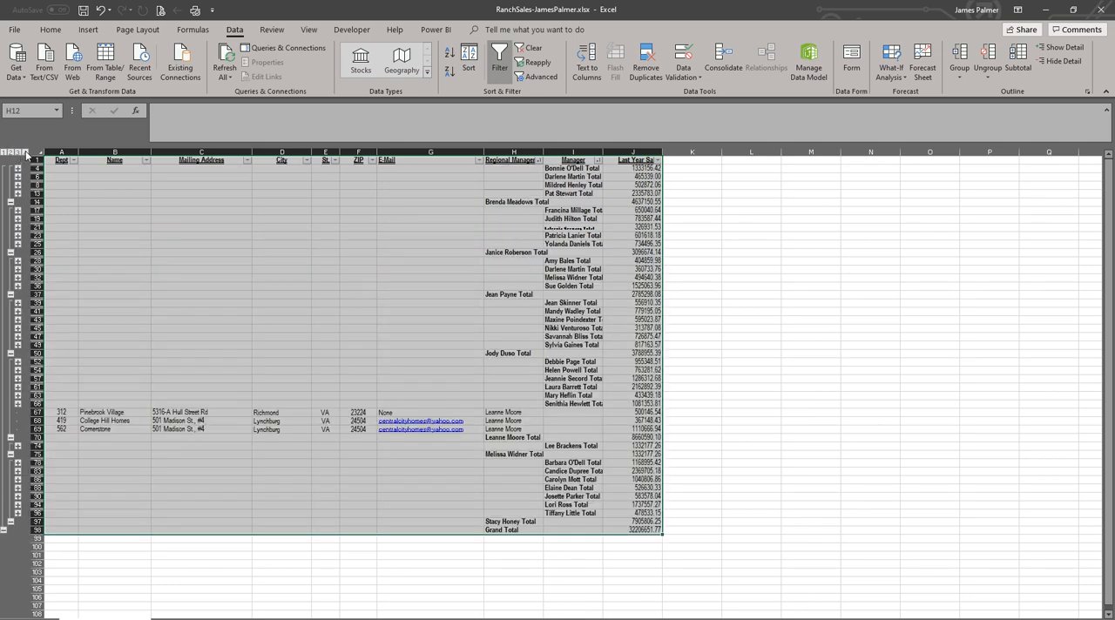
left_click(25, 152)
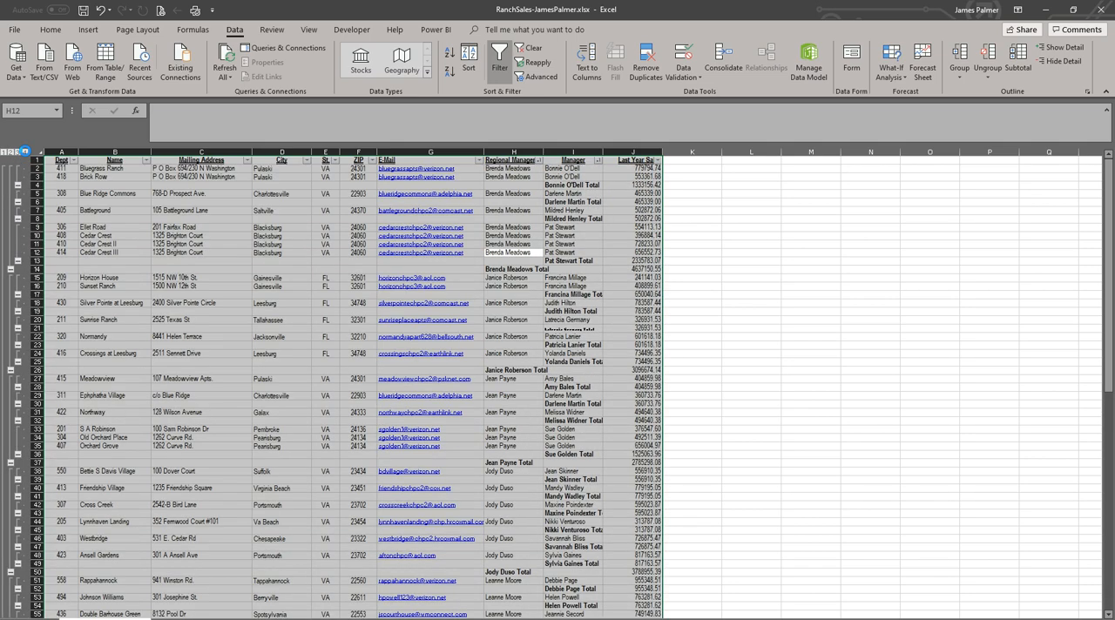
Step: Examine the Grand Total row at the end of the subtotaled sales data, selecting its label cell in the Regional Manager column
left_click(640, 328)
scroll(631, 349, "down", 20)
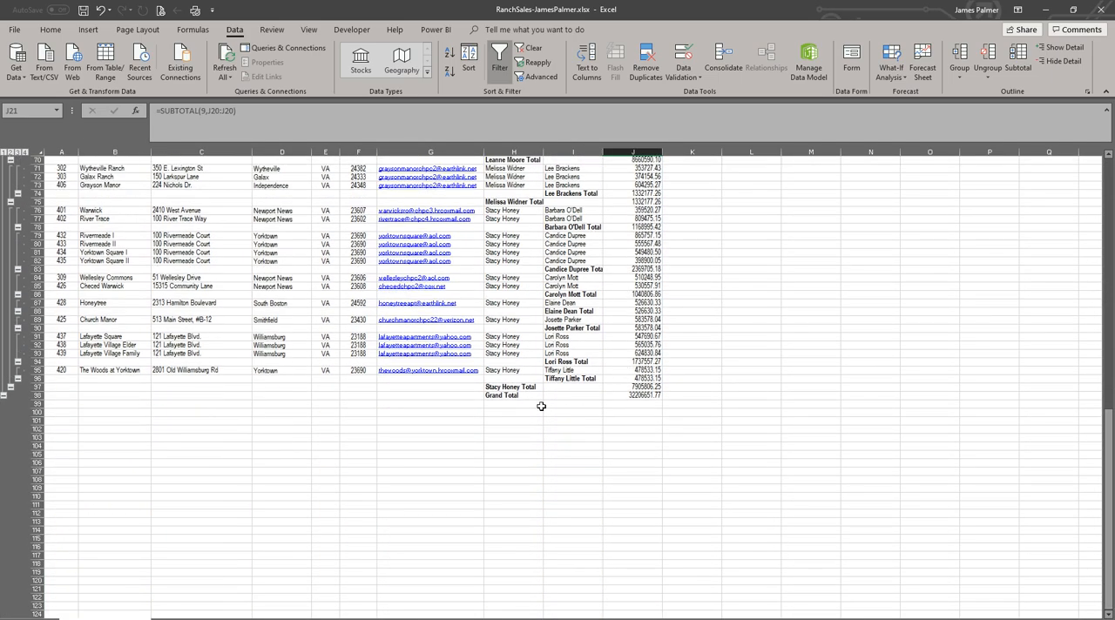
left_click(505, 396)
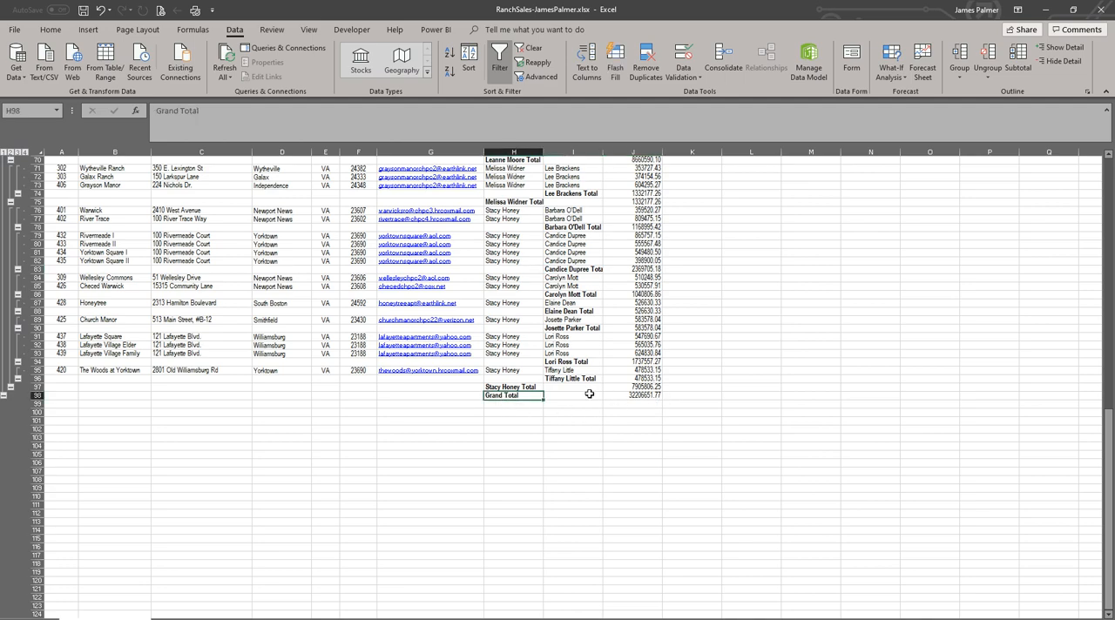
scroll(592, 393, "down", 1)
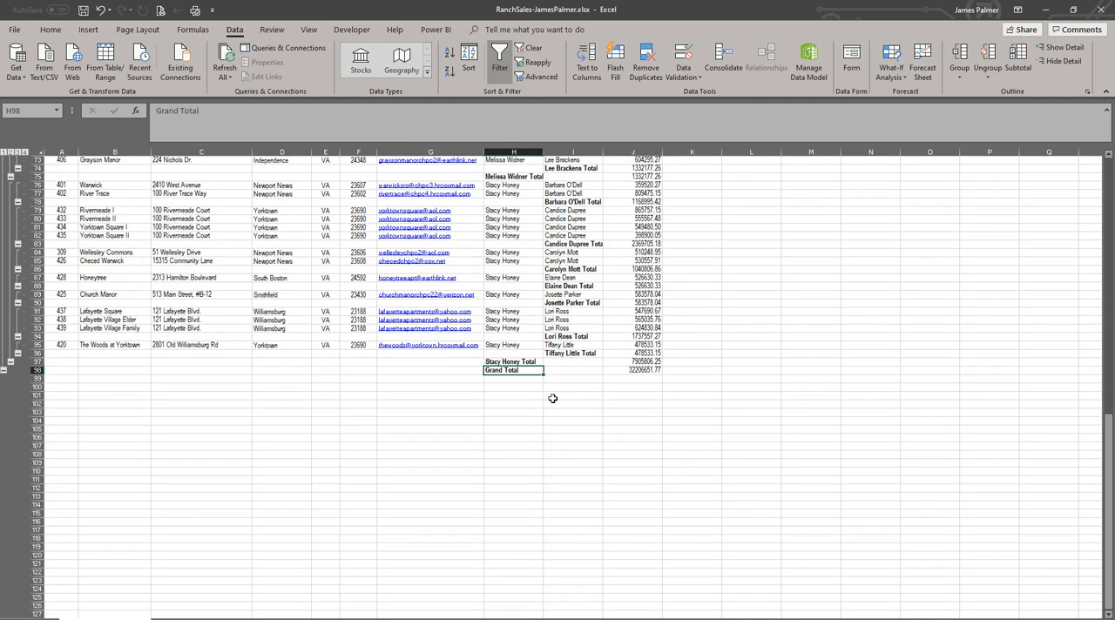
scroll(525, 403, "down", 4)
scroll(614, 423, "up", 3)
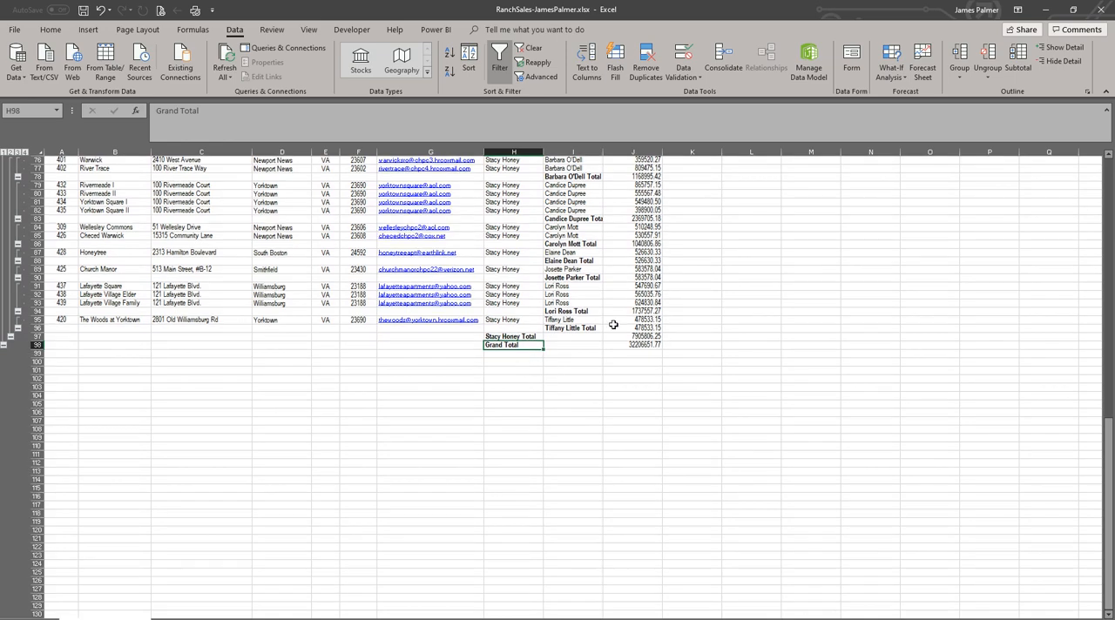
Step: Switch to the PowerPoint presentation and advance to the "Subtotal within Subtotals" slide
key("alt+Tab")
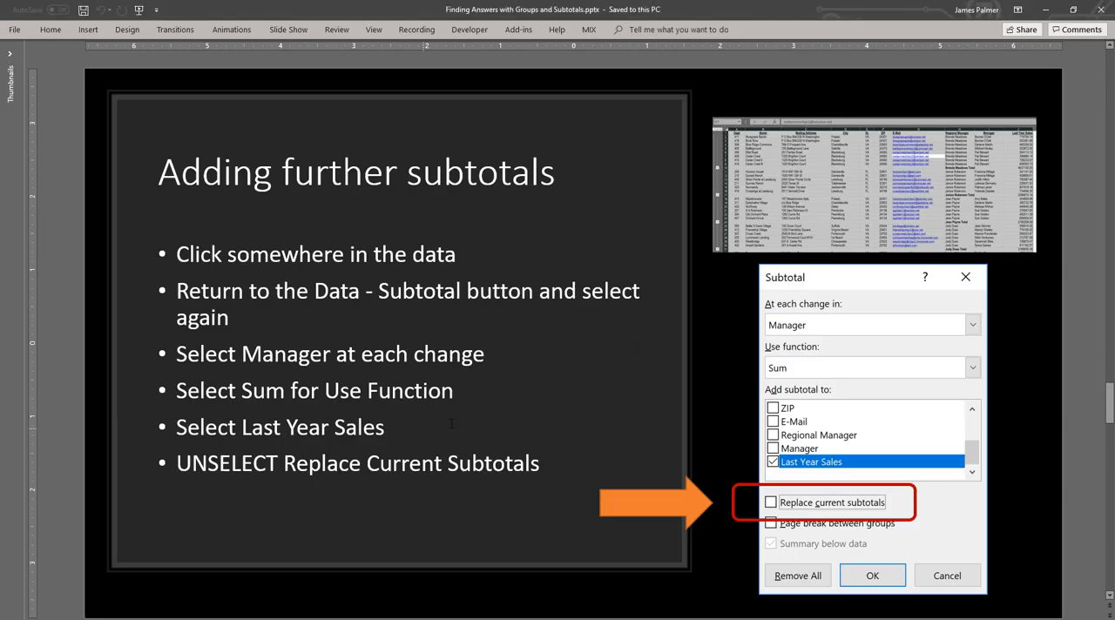
scroll(531, 393, "down", 1)
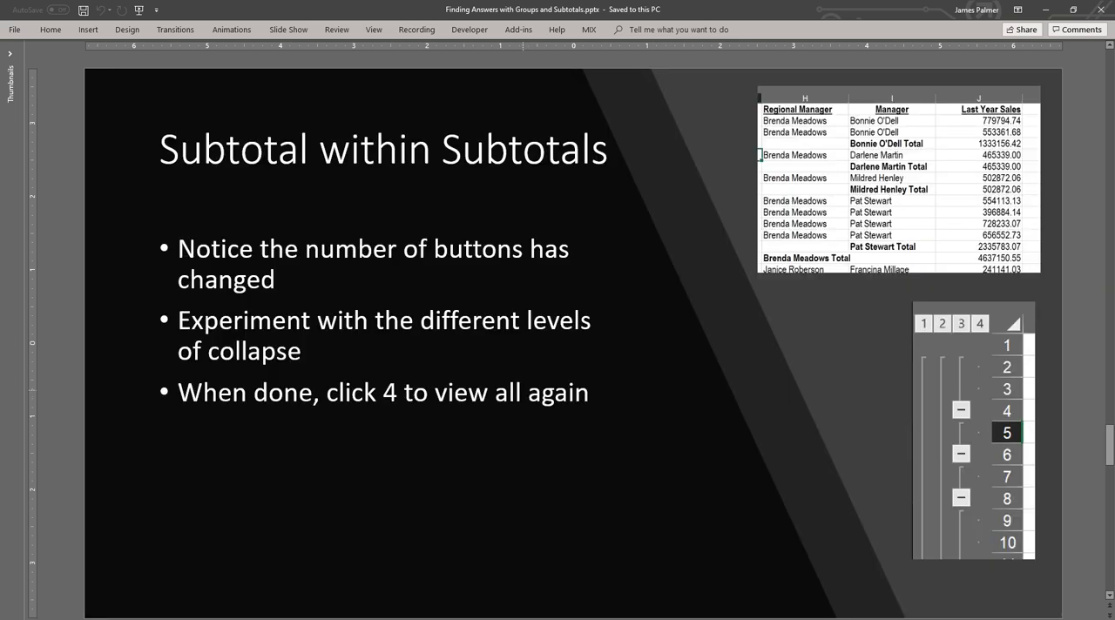